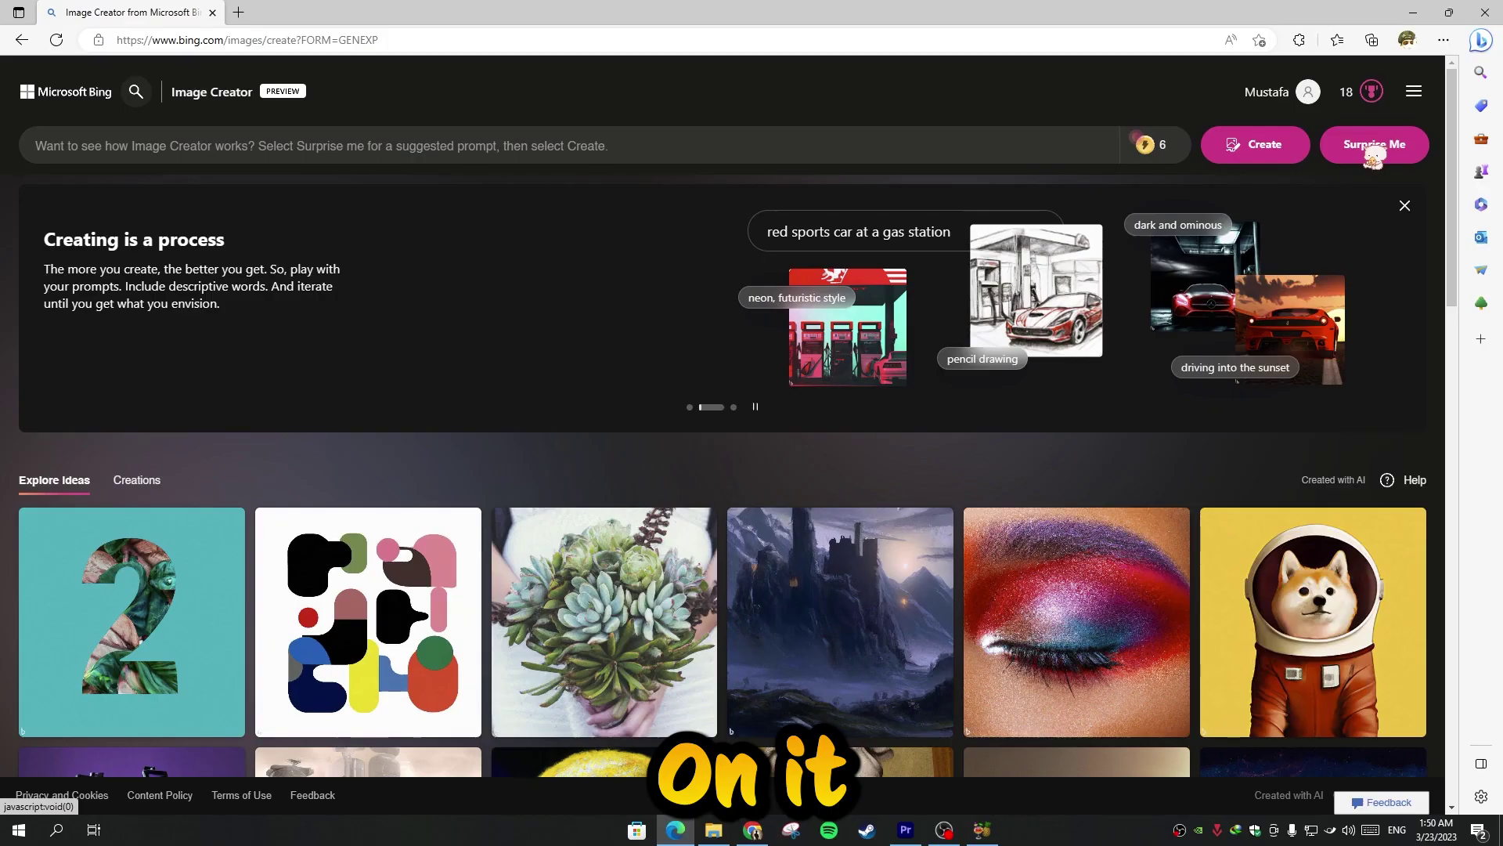
Step: Generate four images from a Surprise Me suggested prompt about a vintage microphone robot
click(1373, 146)
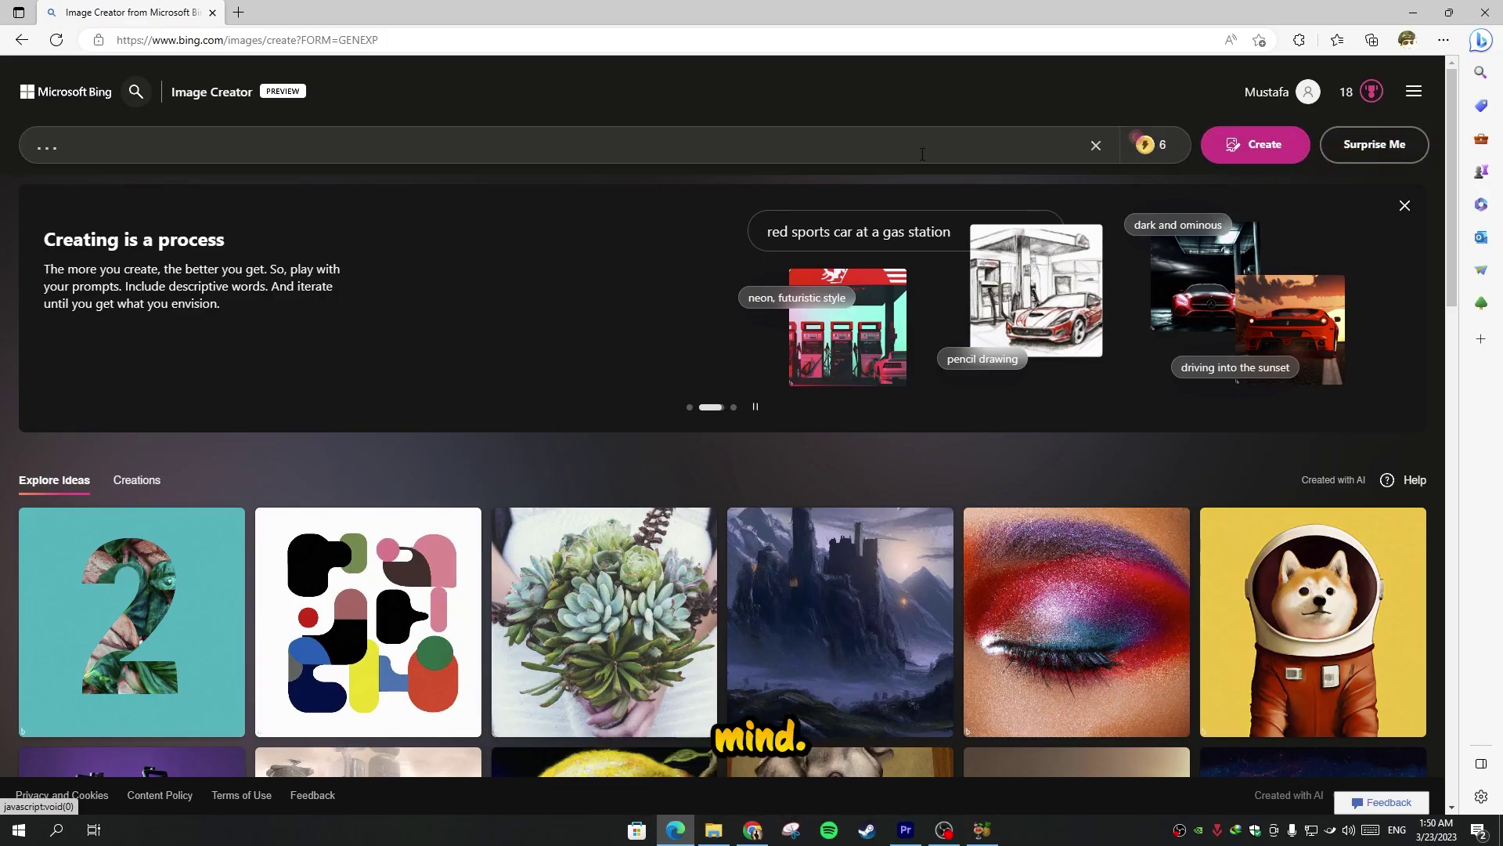
click(1255, 143)
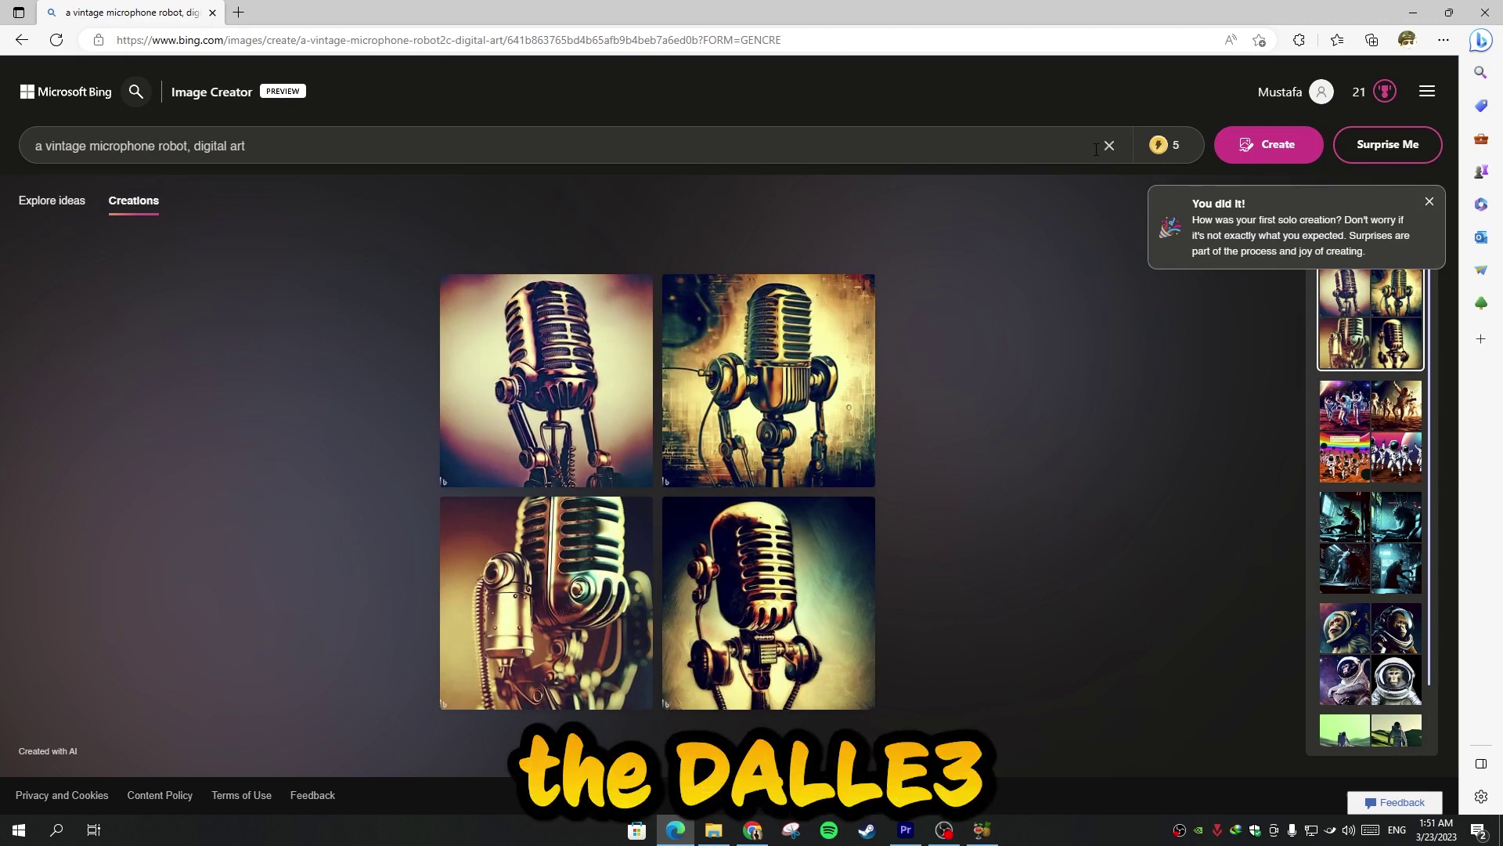
Step: Browse Recent thumbnails: astronaut dance party, monkey astronaut and cyberpunk monster creations
click(1371, 430)
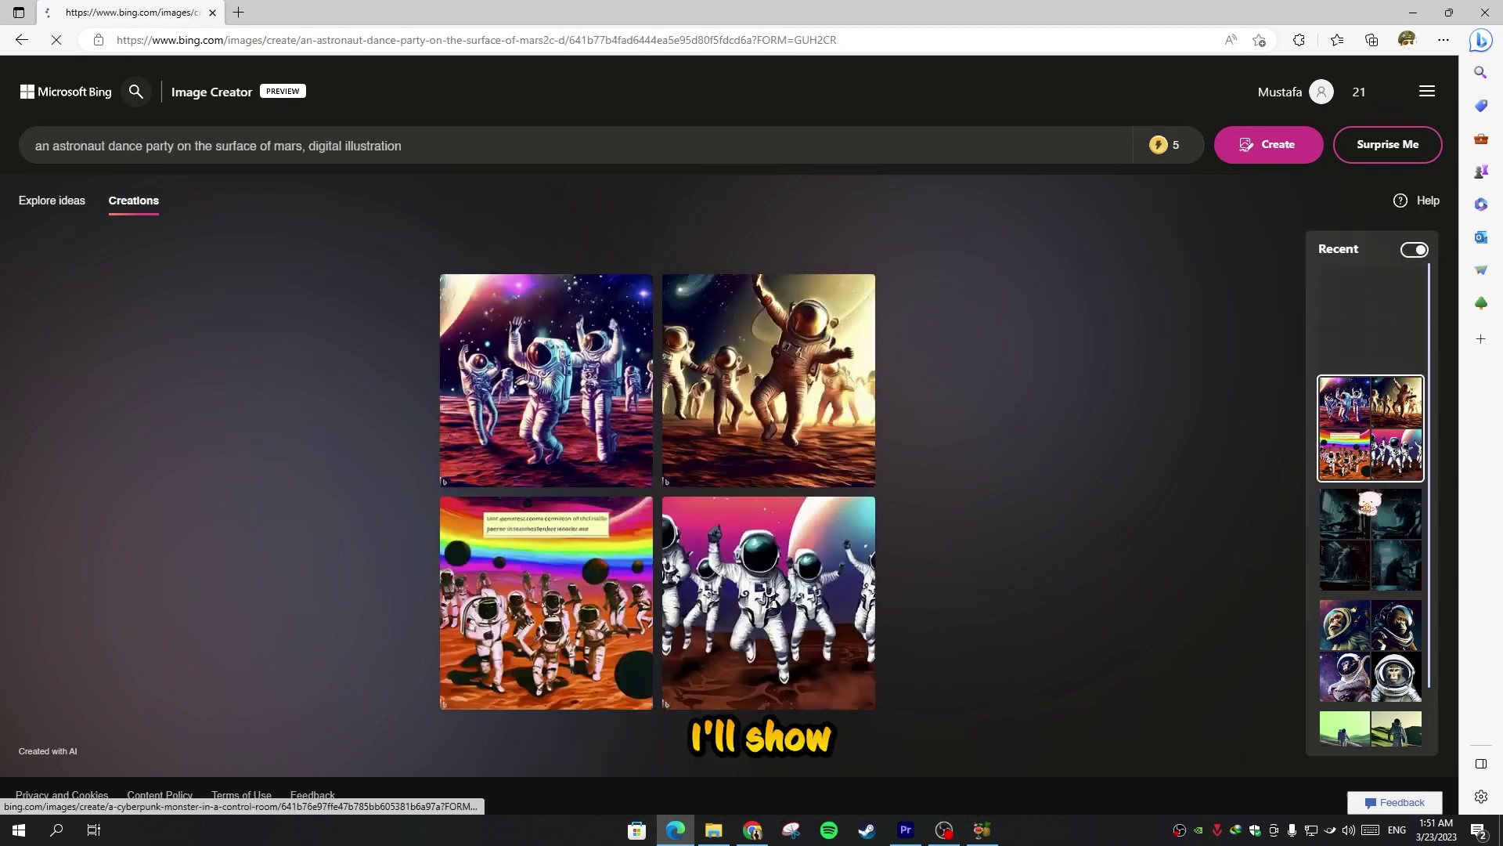
click(1377, 533)
click(1381, 617)
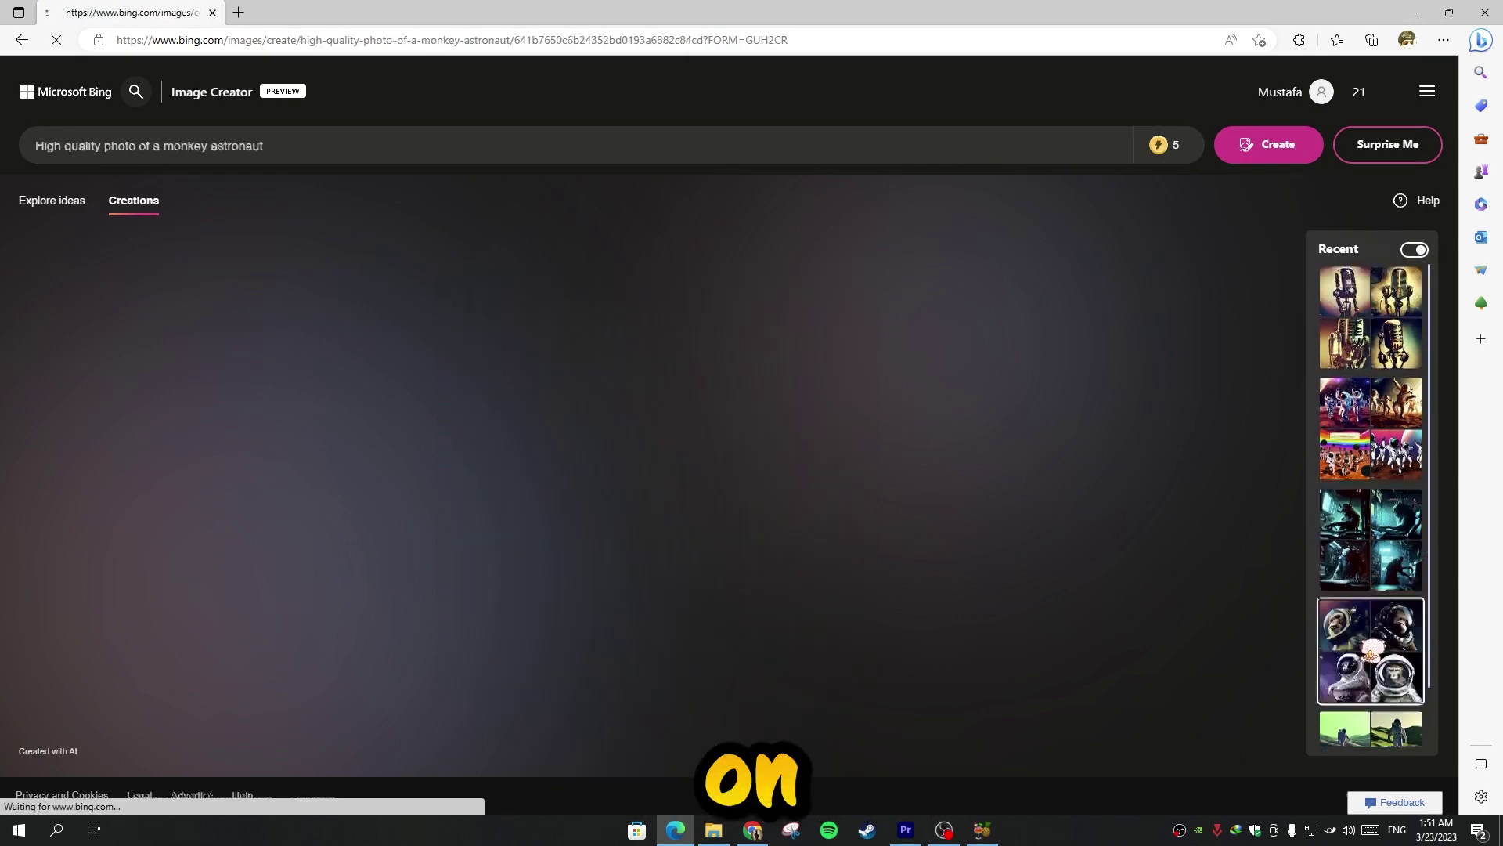
click(1370, 503)
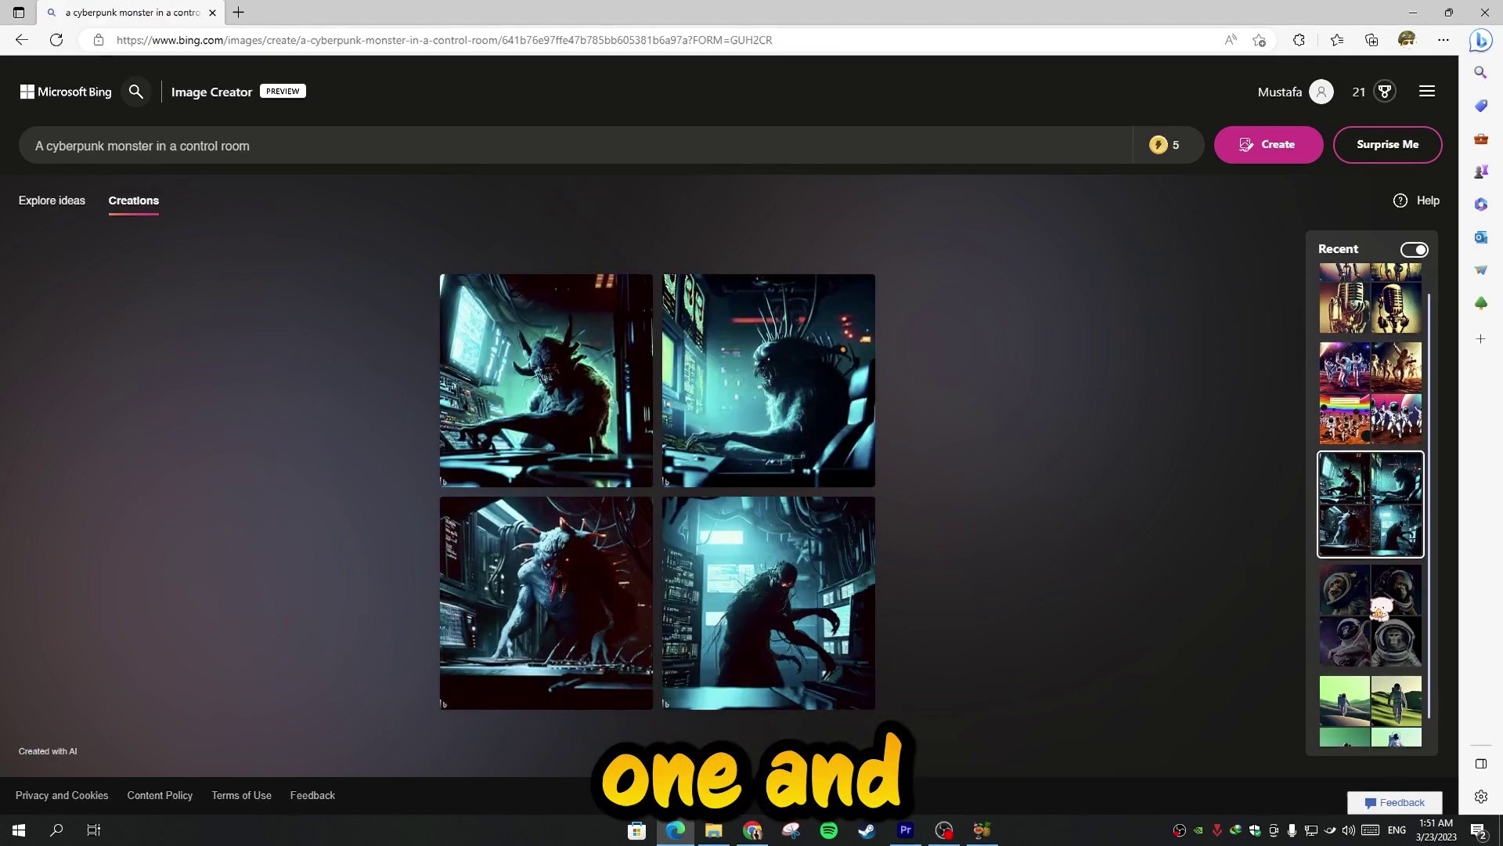
click(1370, 616)
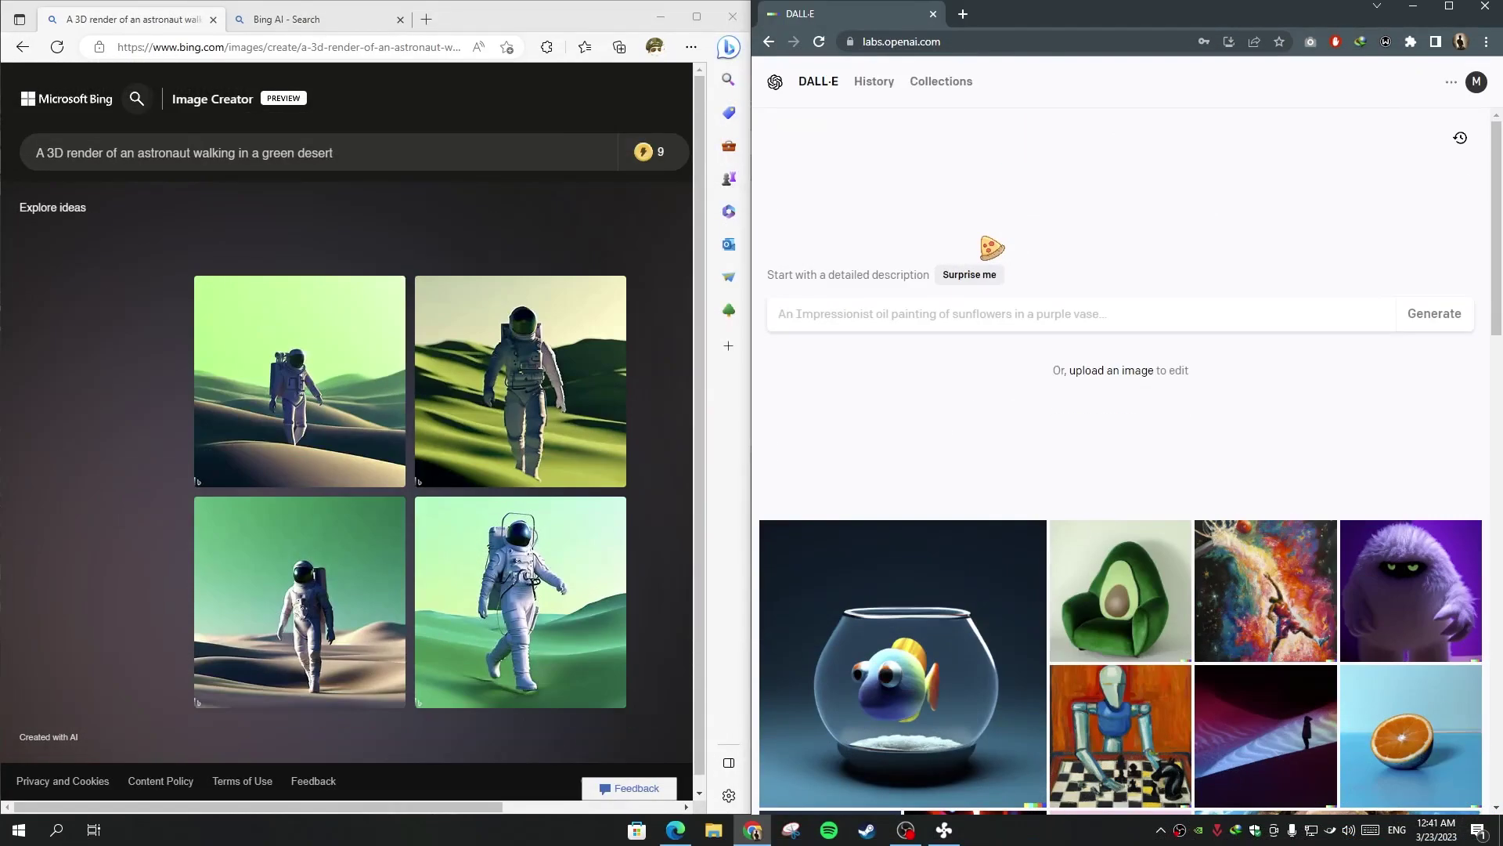
Step: Paste 'High quality photo of a monkey astronaut' from clipboard history into the DALL·E prompt
key(super+v)
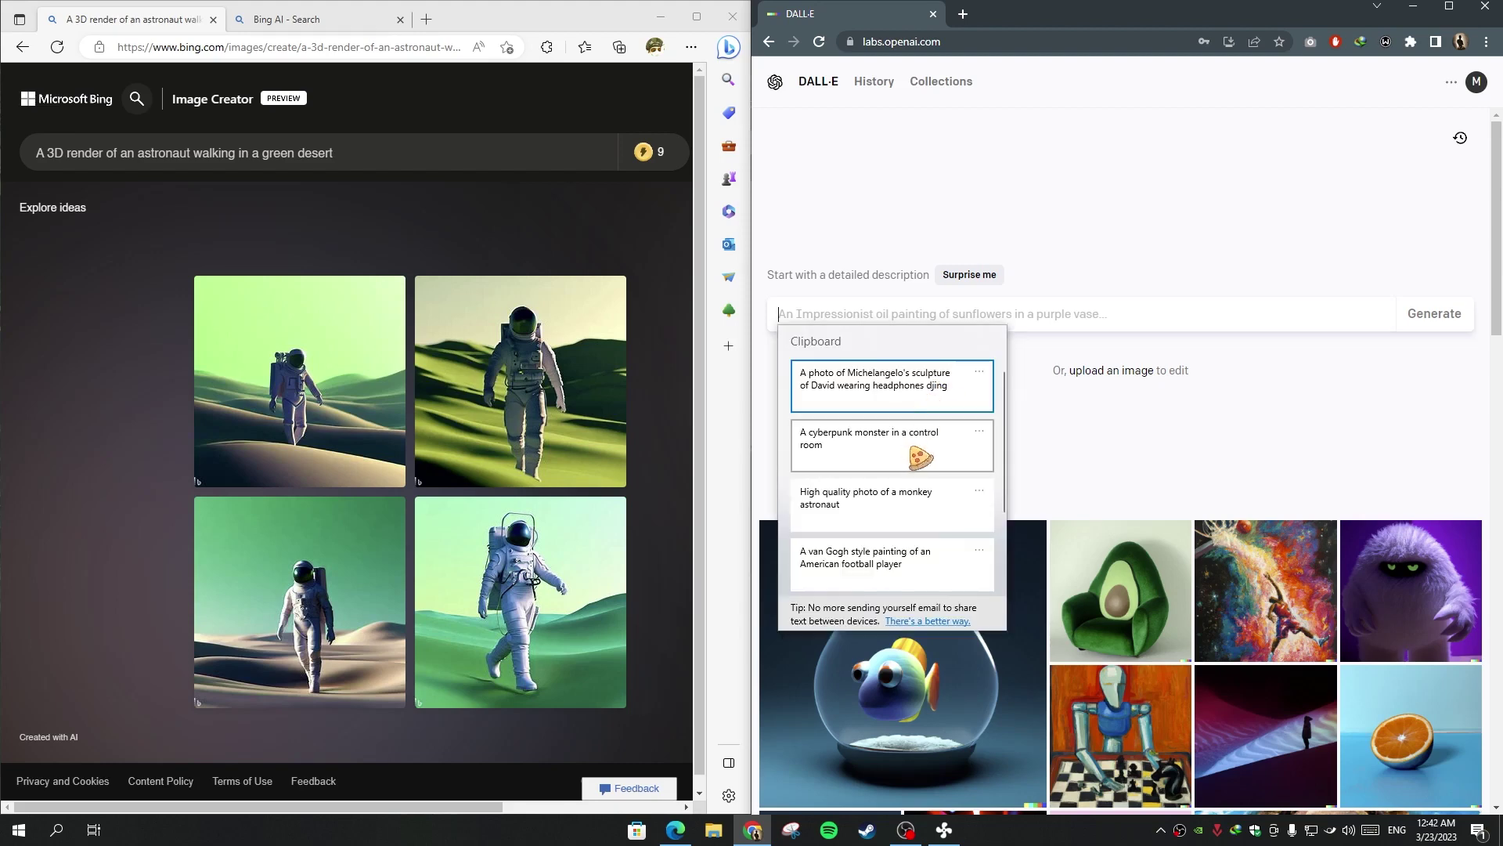
click(893, 498)
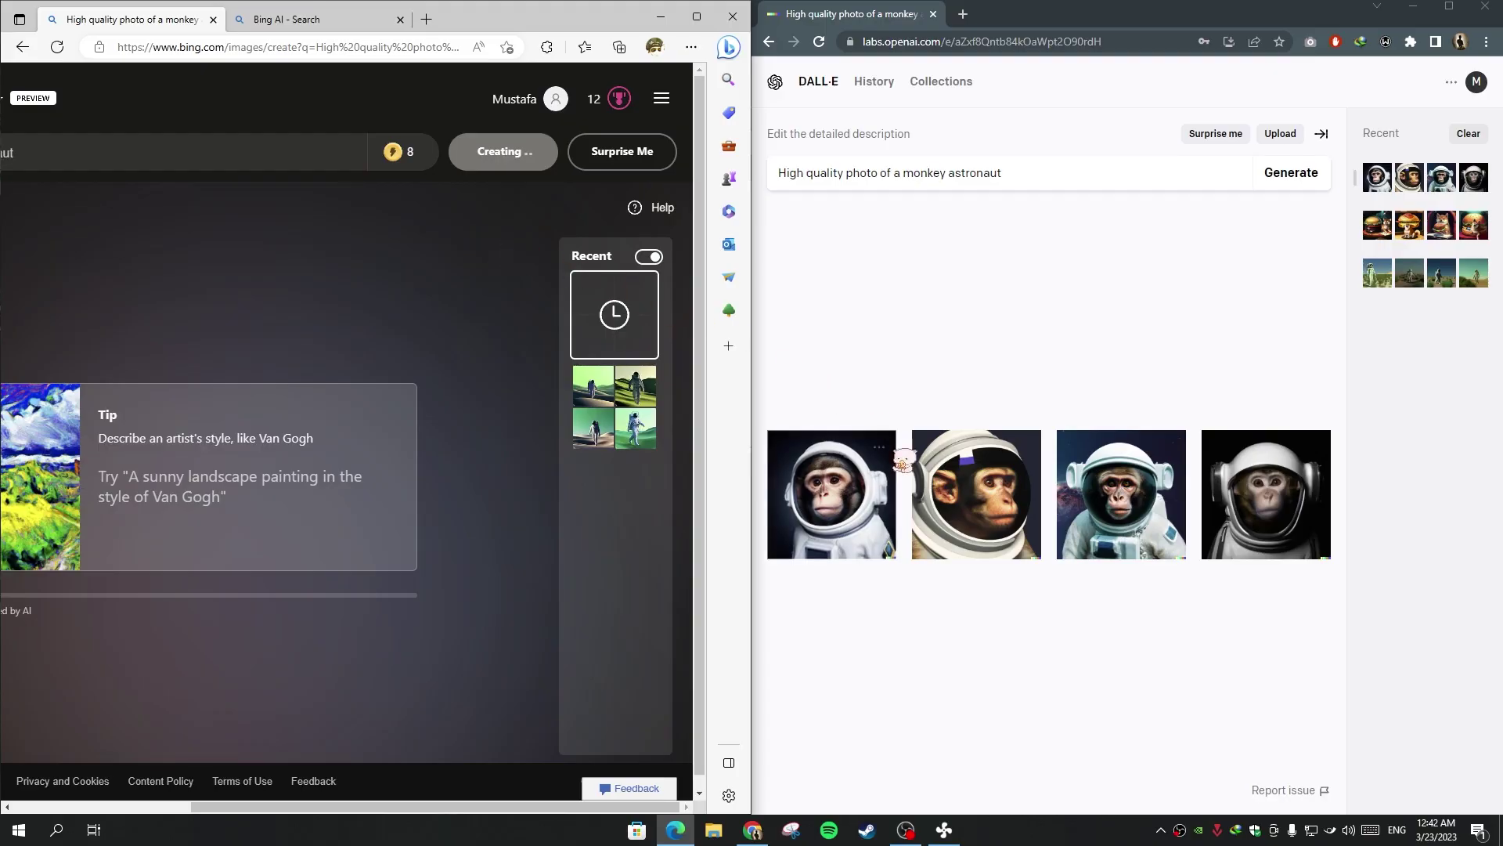
Step: View the monkey astronaut results at full size, stepping through three of them
click(867, 485)
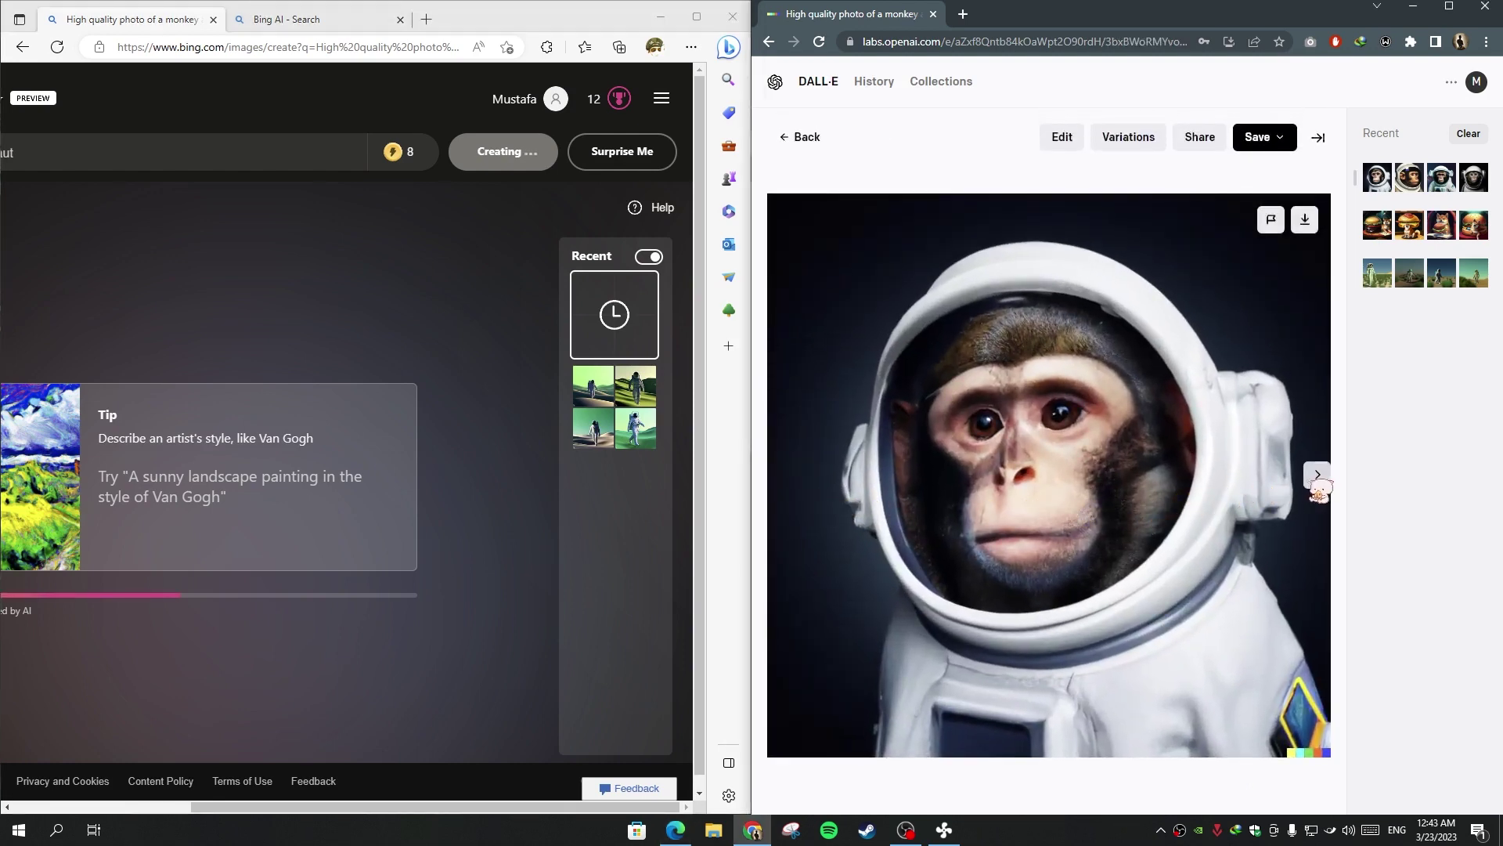
click(1318, 475)
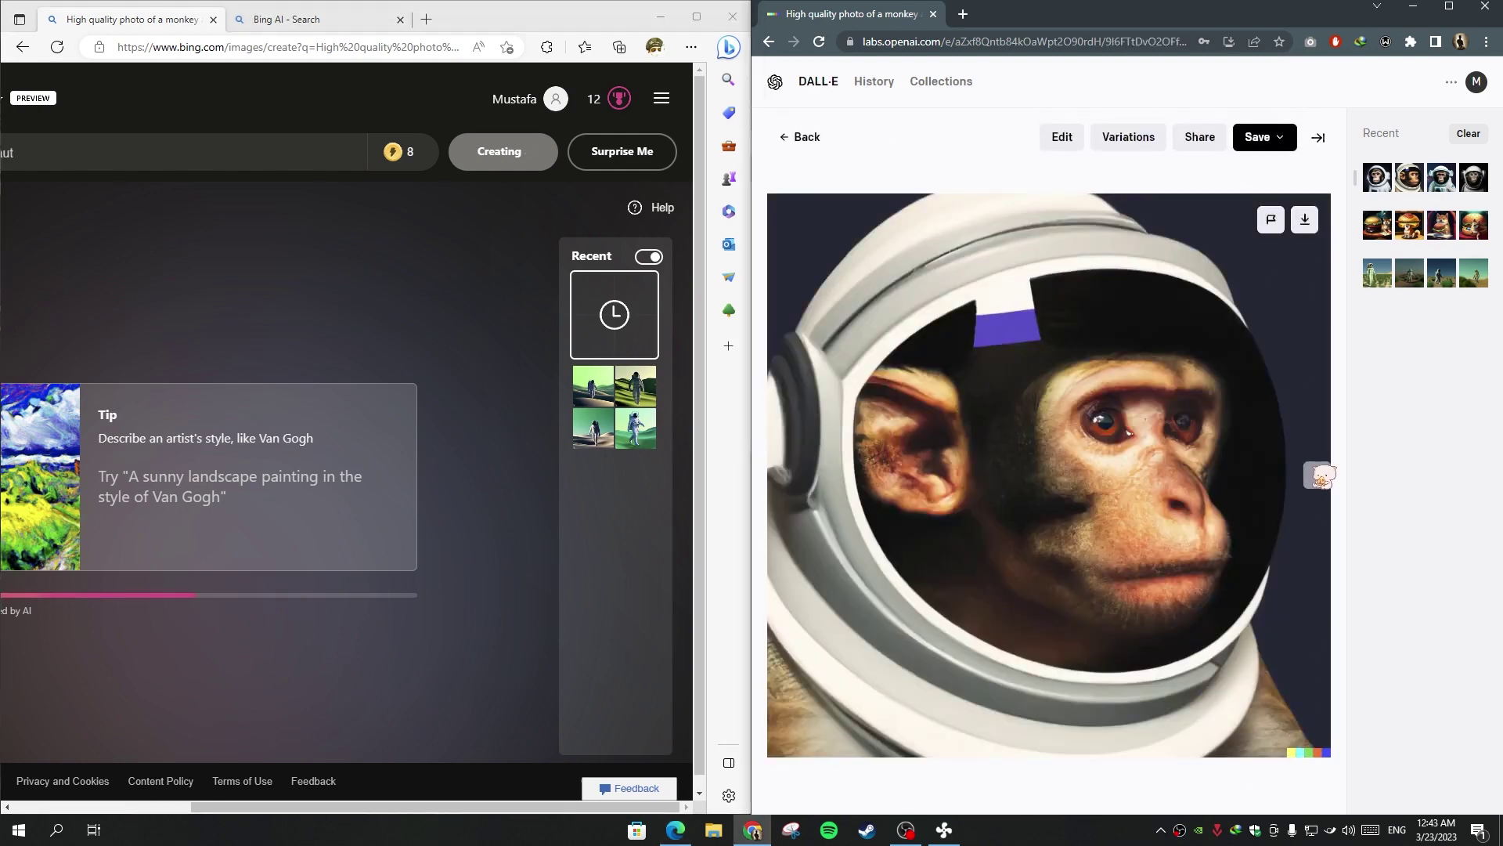
click(1321, 476)
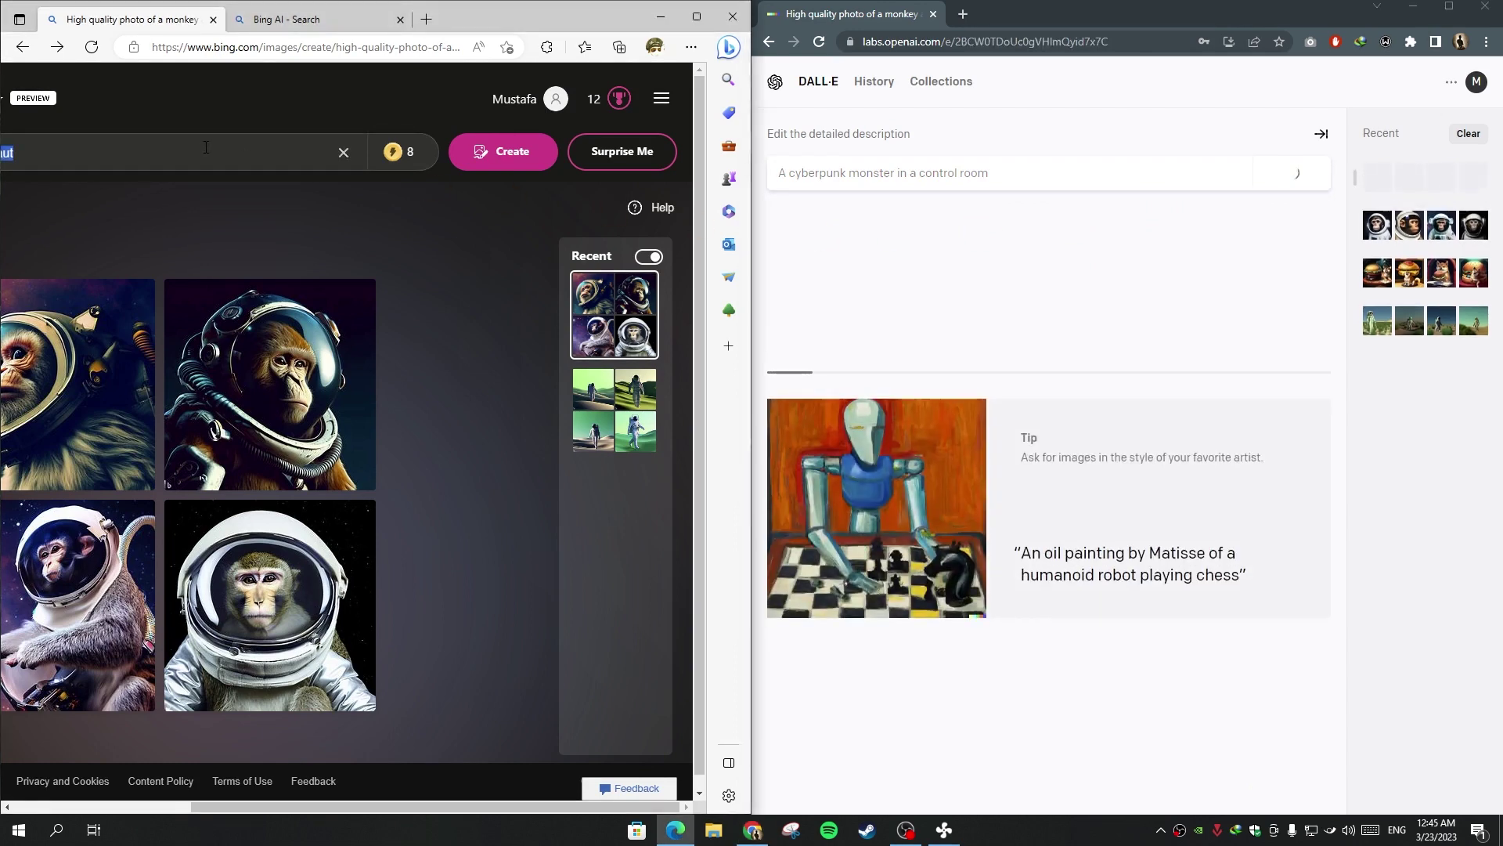
Step: Generate the cyberpunk monster in a control room images, enlarge the first, then check remaining credits
click(502, 151)
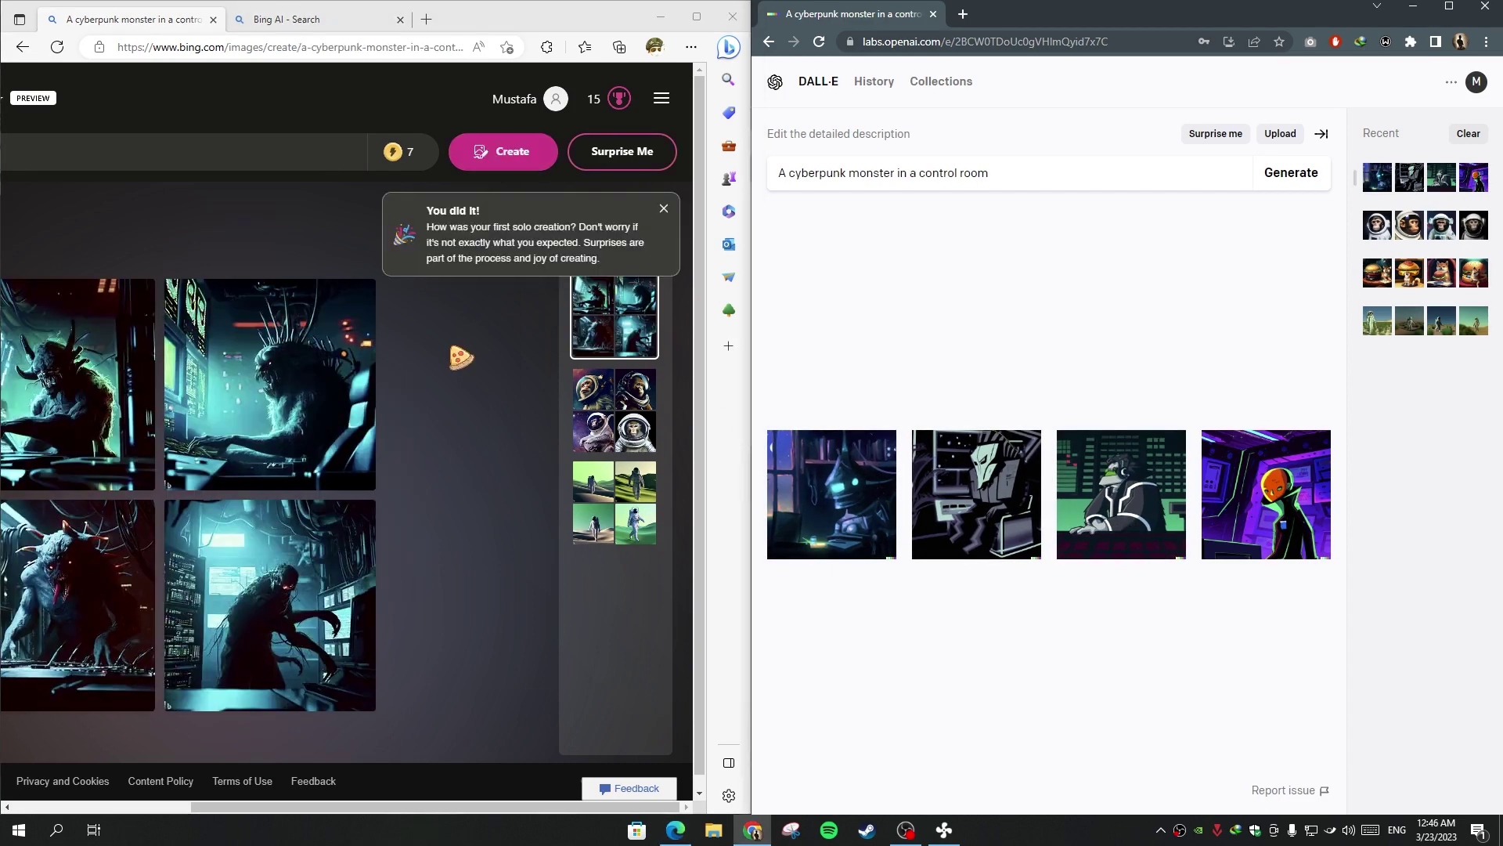
click(96, 396)
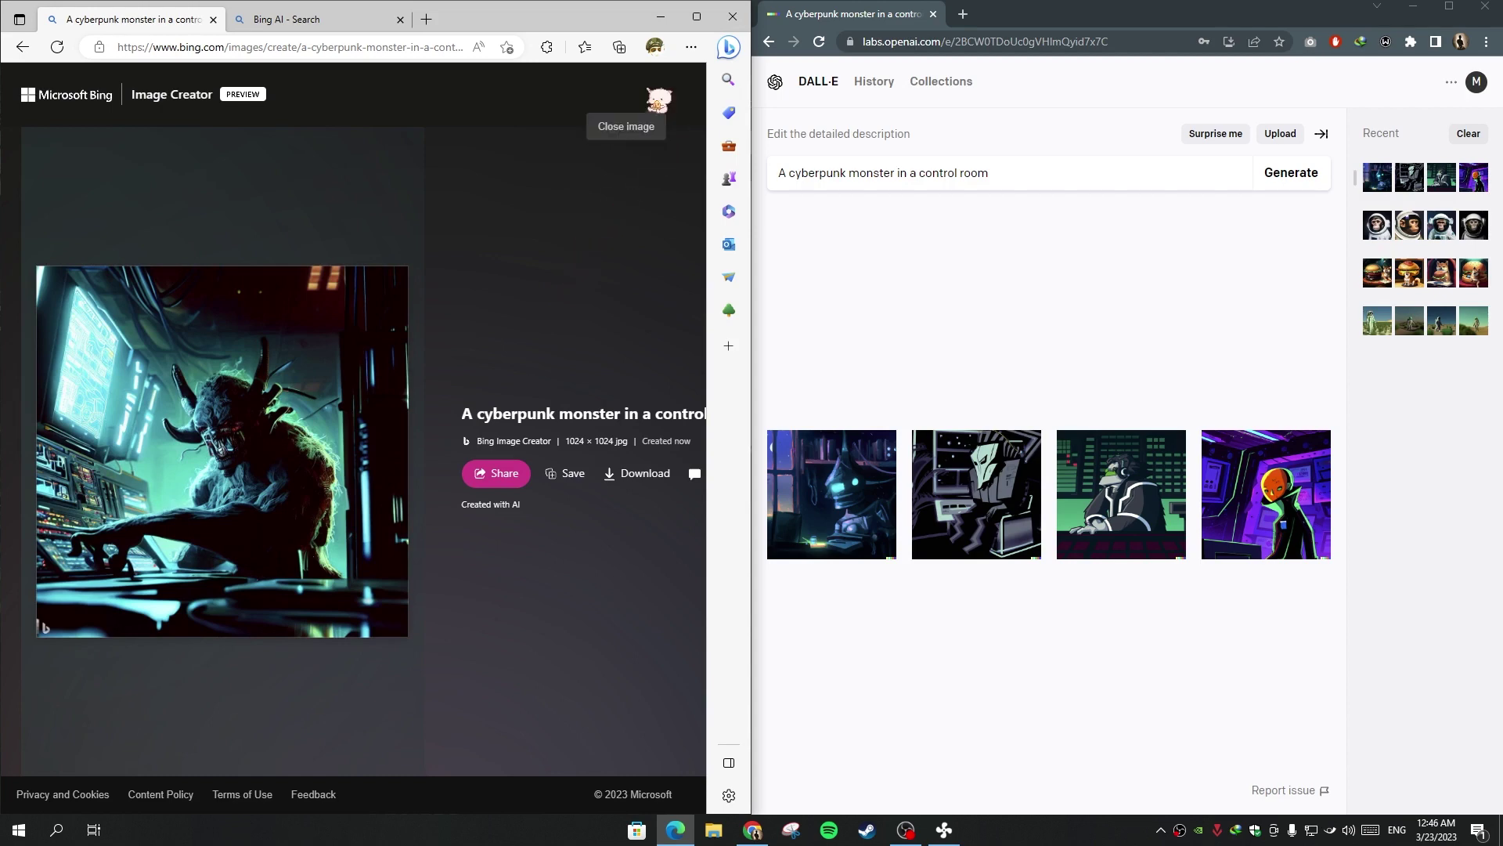
click(658, 102)
click(1477, 82)
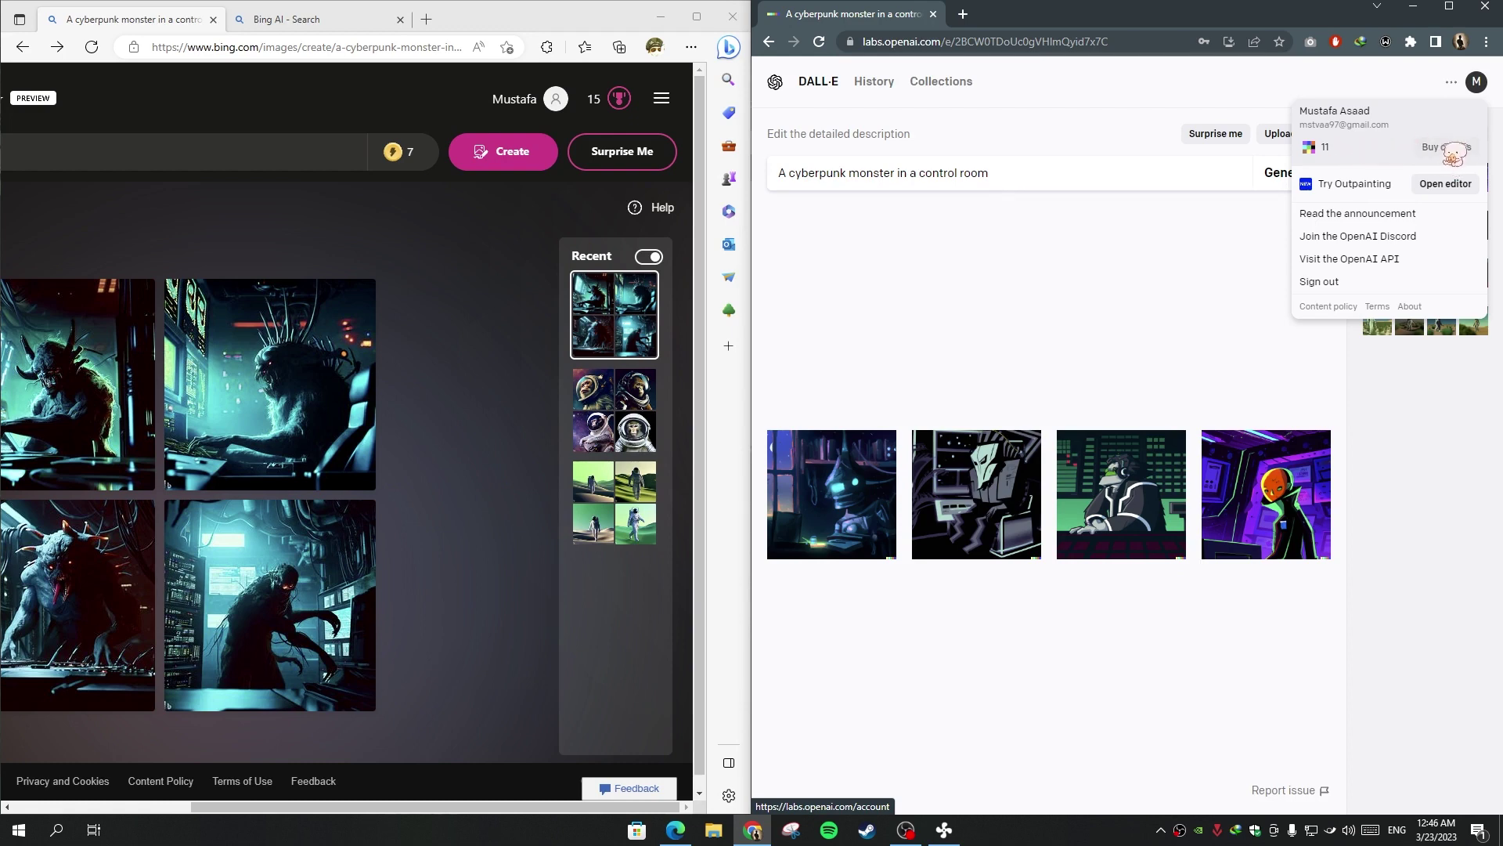
Step: Dismiss the DALL·E account details showing 11 remaining credits
click(472, 281)
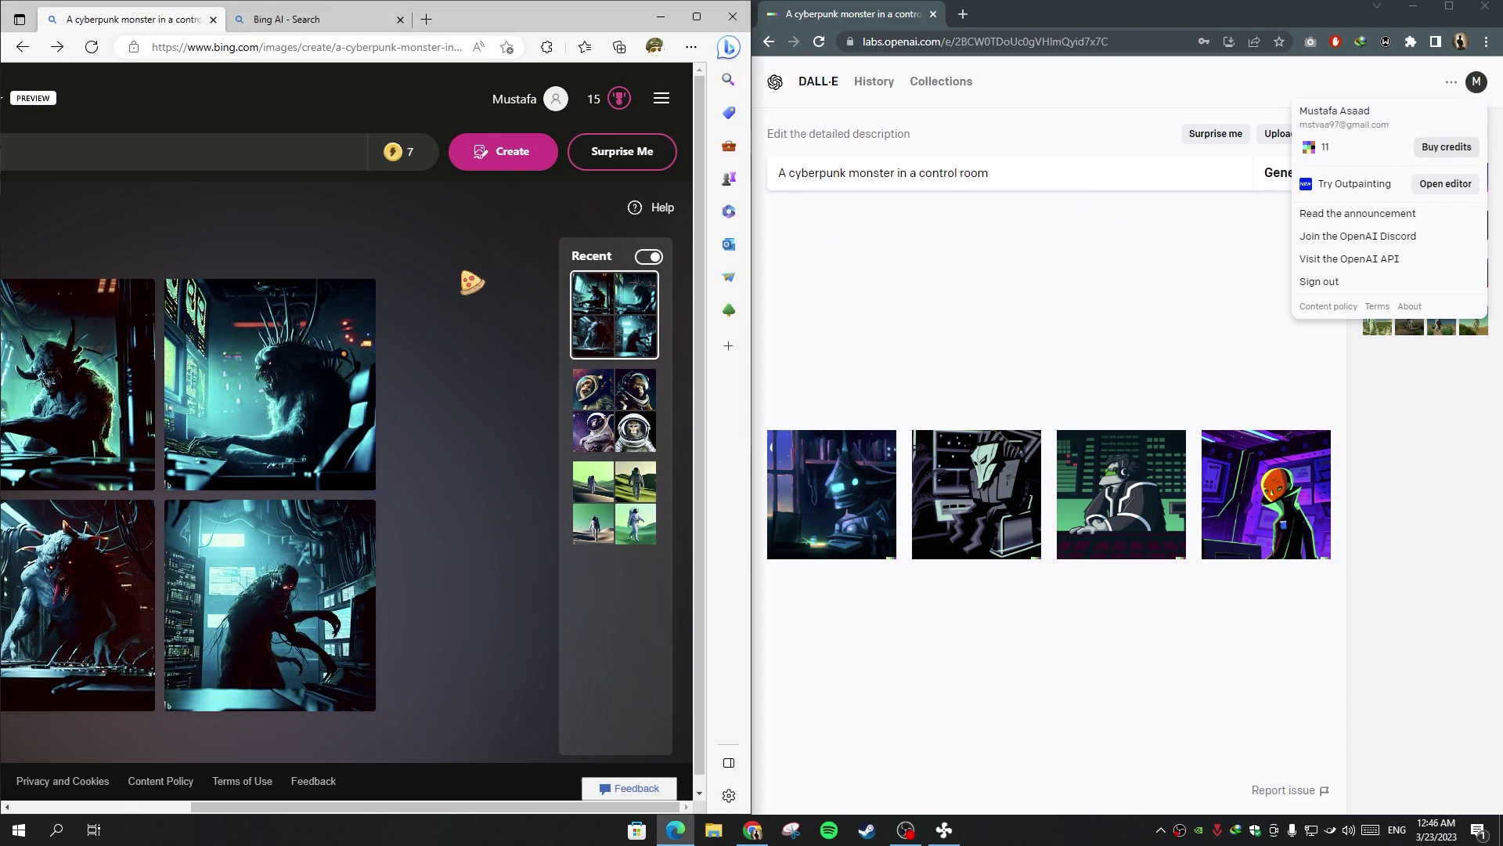
click(865, 263)
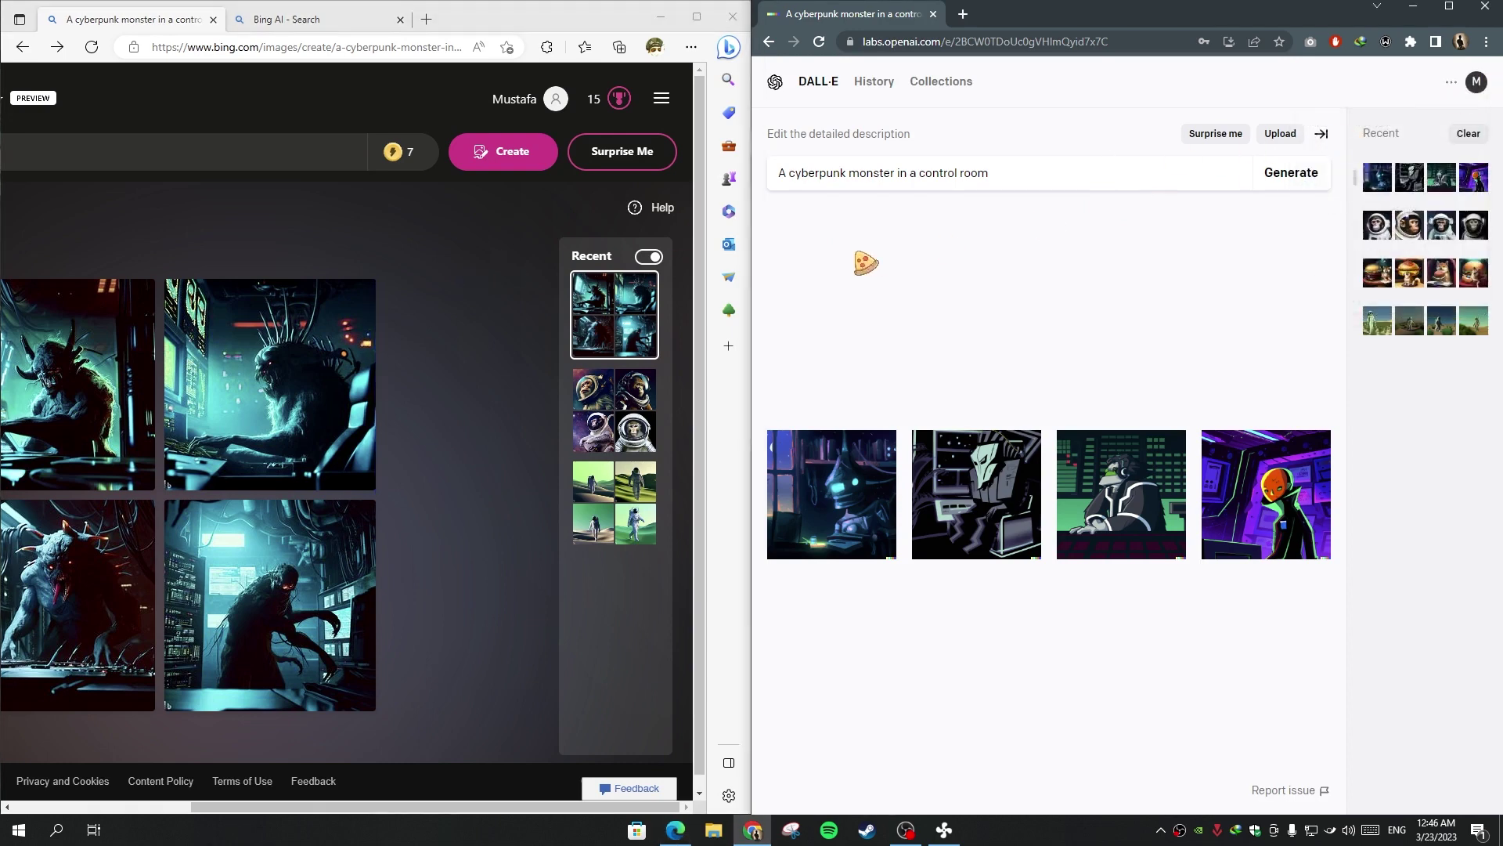